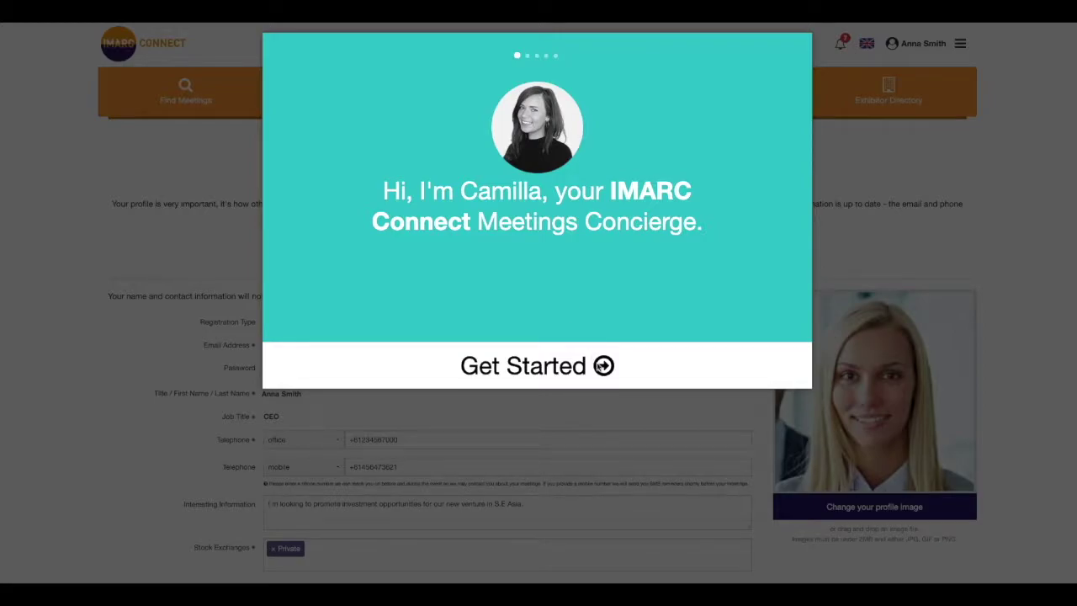
# Step: Go through the profile setup past the CEO job title and add Lead to the commodities in the mining and energy activities
pyautogui.click(606, 370)
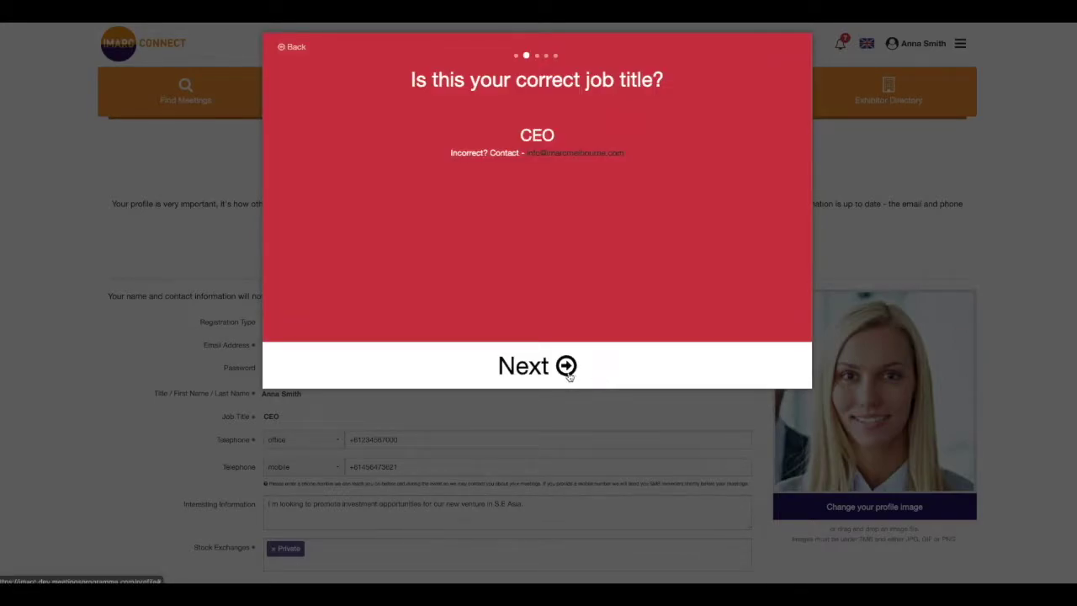
pyautogui.click(566, 367)
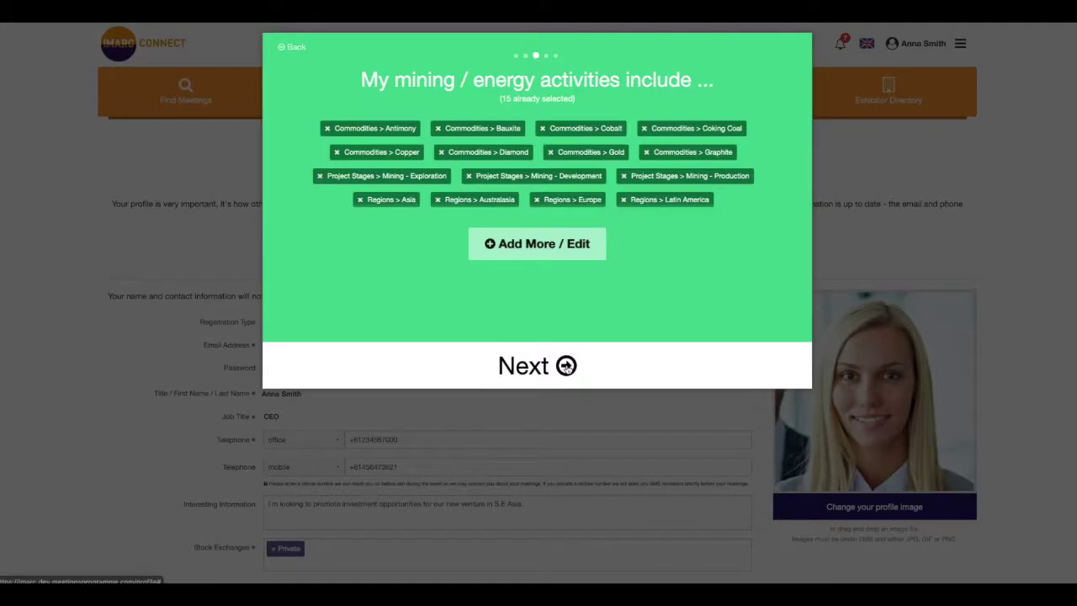
pyautogui.click(532, 252)
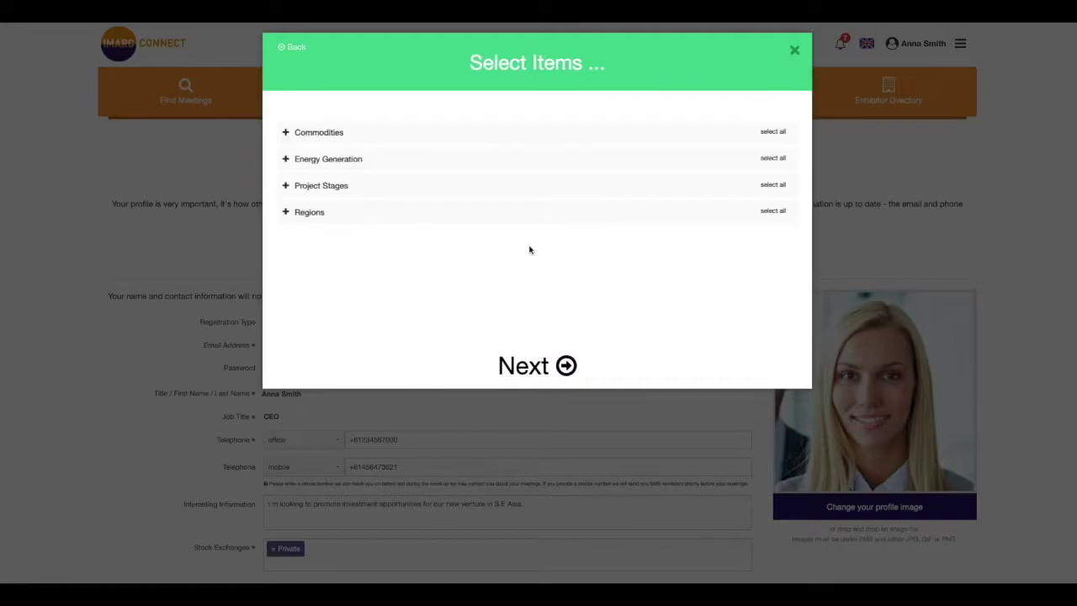
pyautogui.click(414, 135)
pyautogui.scroll(-3, 418, 165)
pyautogui.click(413, 211)
pyautogui.click(576, 378)
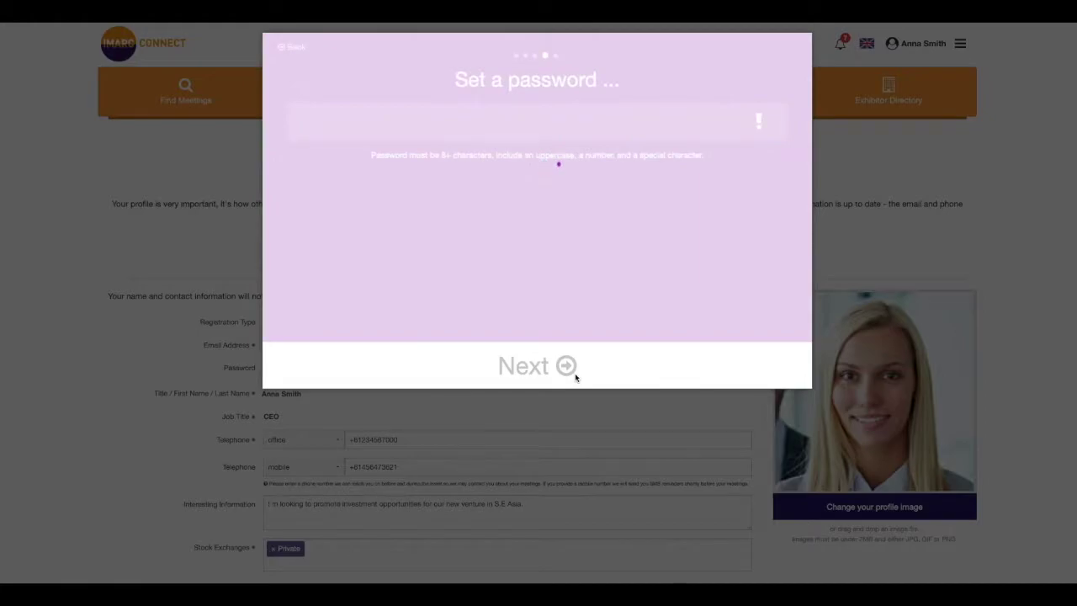
# Step: Enter a new account password in the profile setup and continue to its final page
pyautogui.click(329, 128)
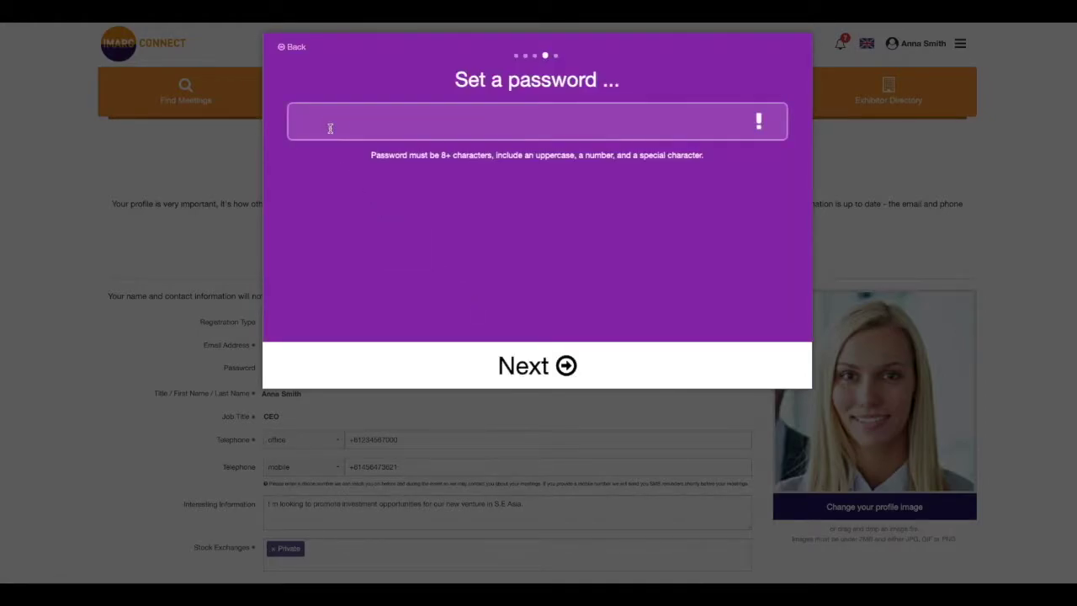
pyautogui.write('•••••••••••')
pyautogui.click(584, 367)
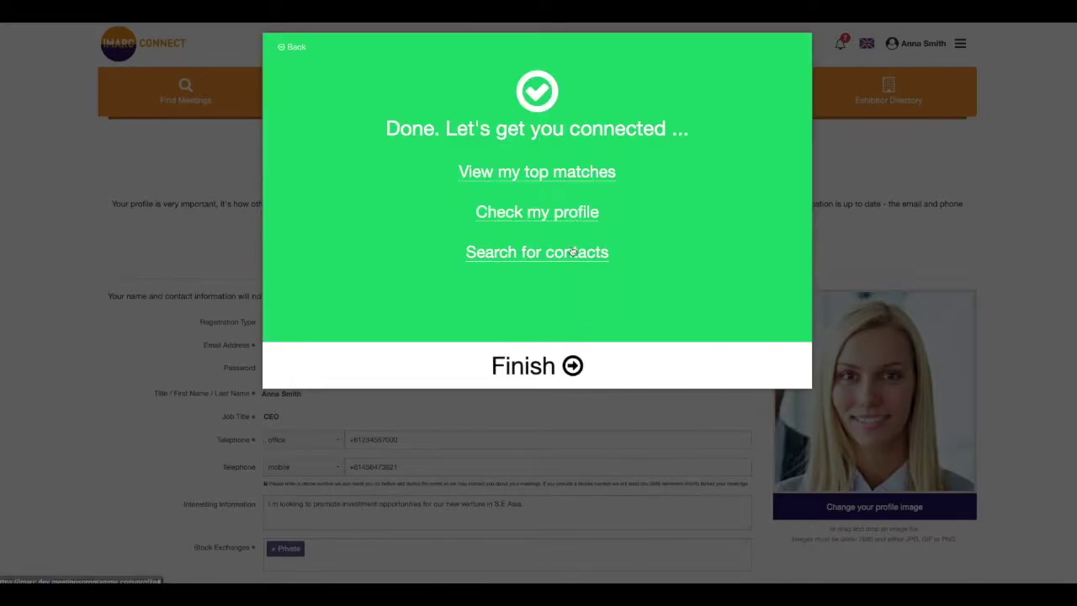
# Step: Open the profile from the setup, check the About Me details and save them
pyautogui.click(569, 215)
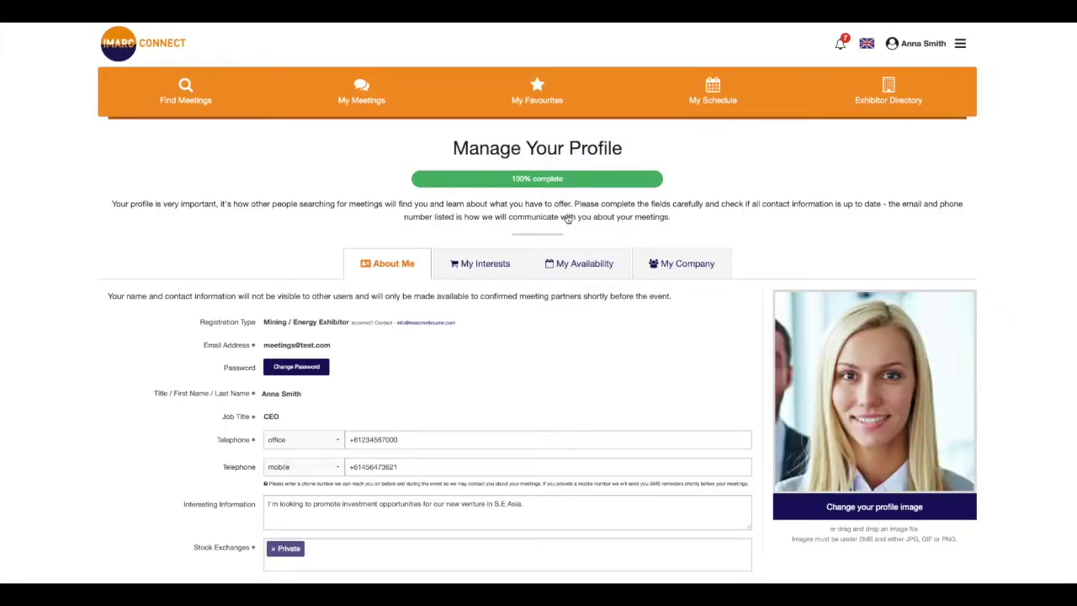
pyautogui.scroll(-2, 568, 219)
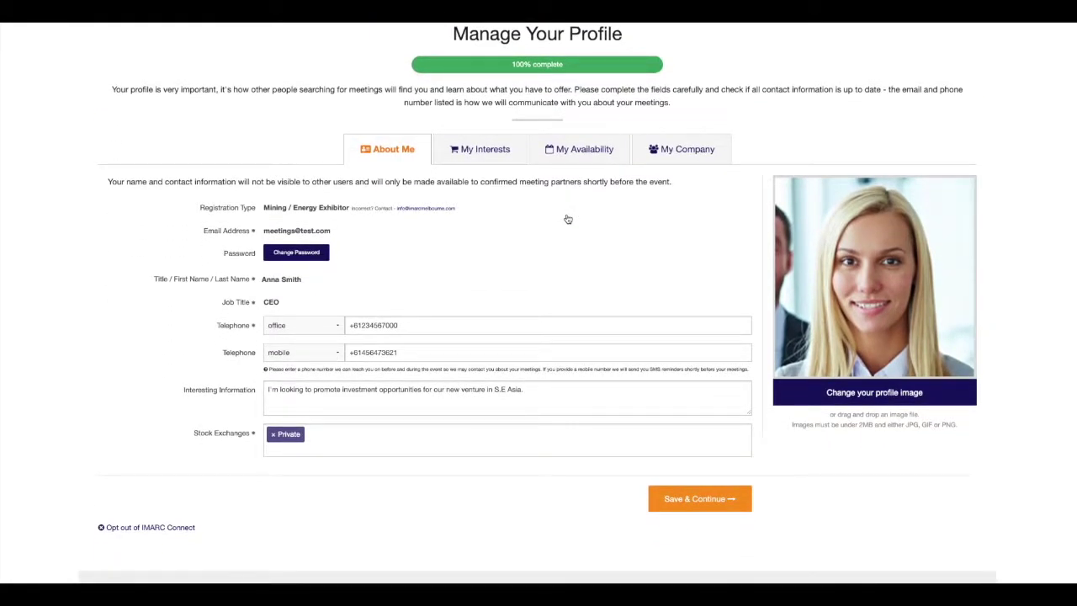
pyautogui.click(688, 499)
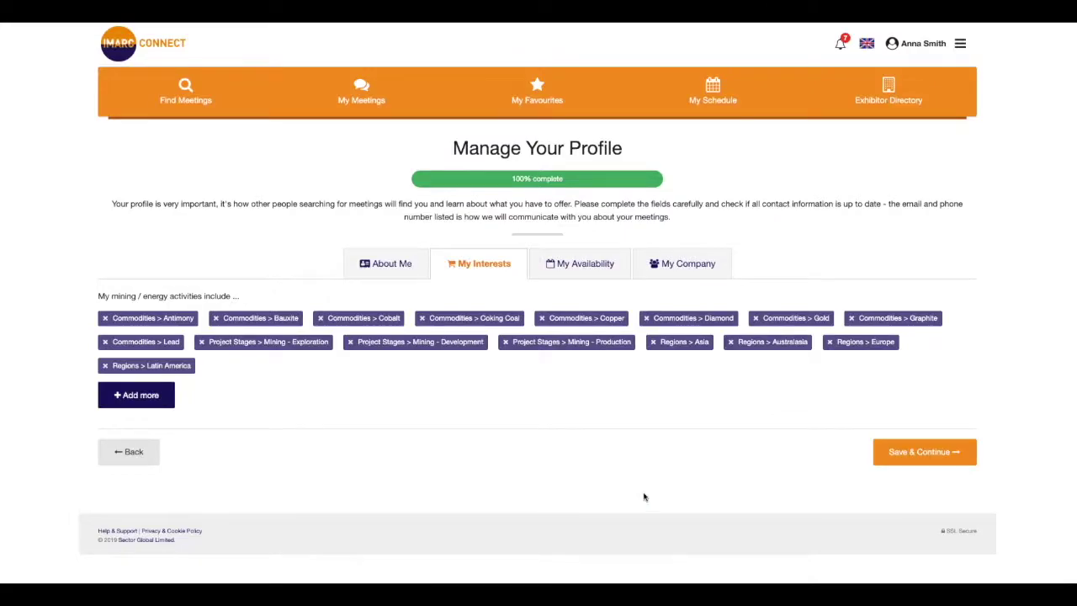
# Step: Replace the Latin America region with North America in the profile interests and save them
pyautogui.click(147, 403)
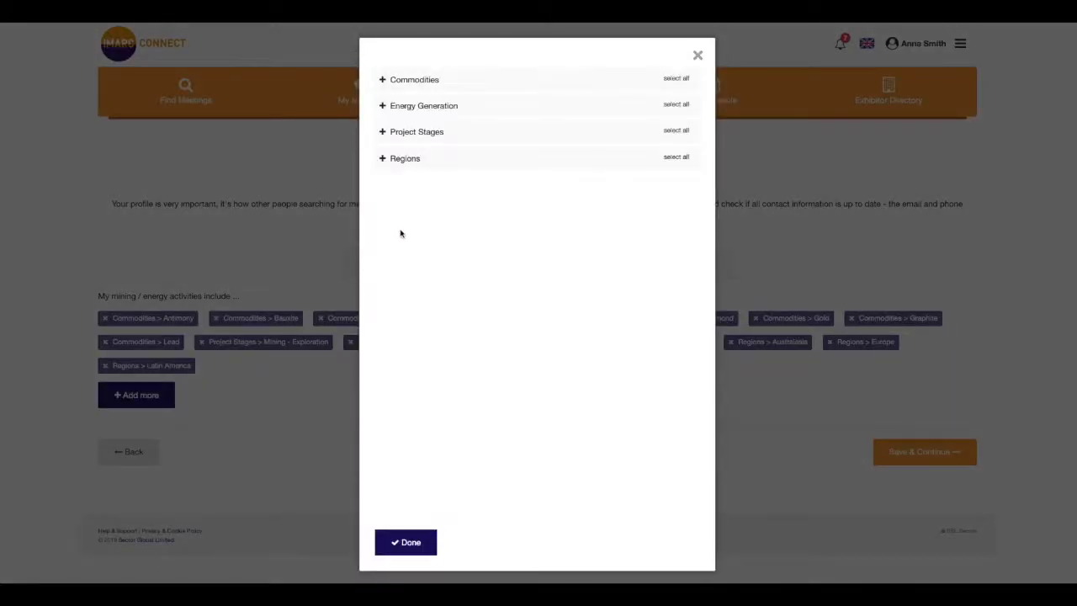
pyautogui.click(428, 160)
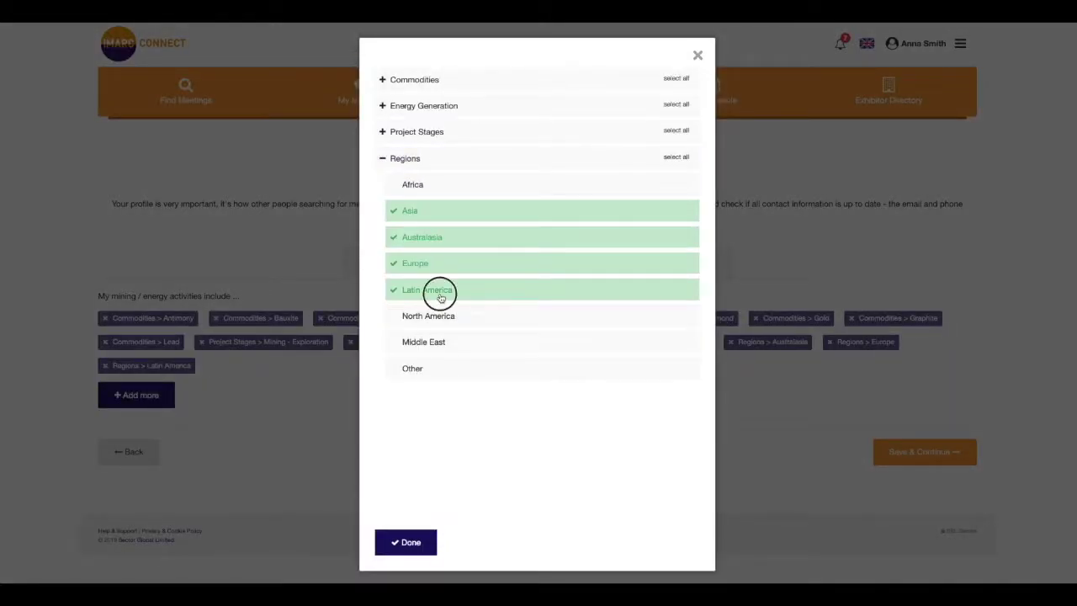
pyautogui.click(439, 295)
pyautogui.click(438, 318)
pyautogui.click(411, 541)
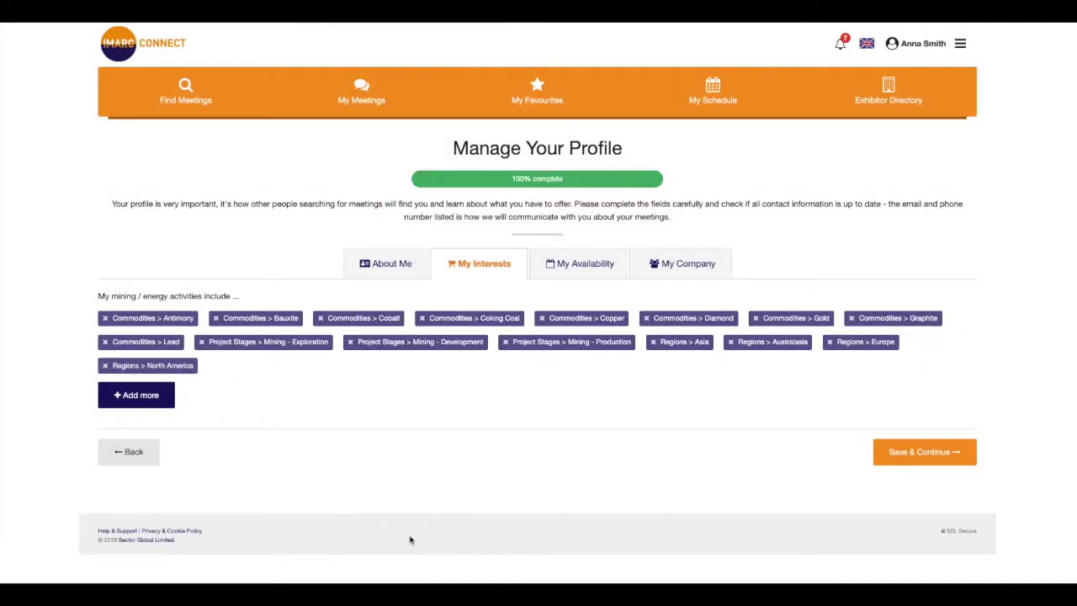
pyautogui.click(921, 459)
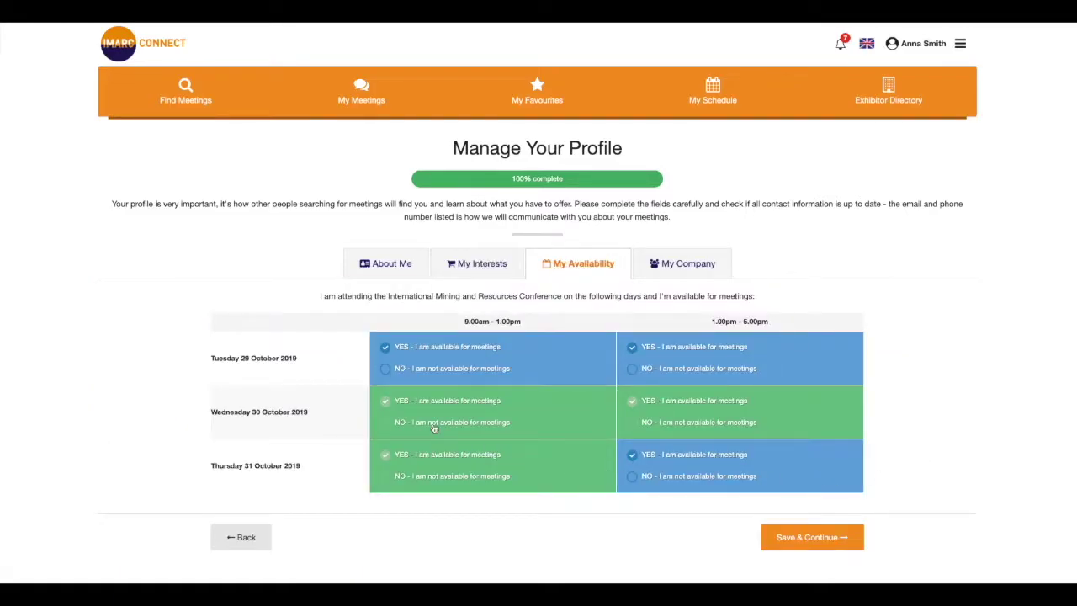
# Step: Mark Tuesday 29 October 2019, 9.00am - 1.00pm, as not available for meetings and finish the profile through the company details
pyautogui.click(385, 369)
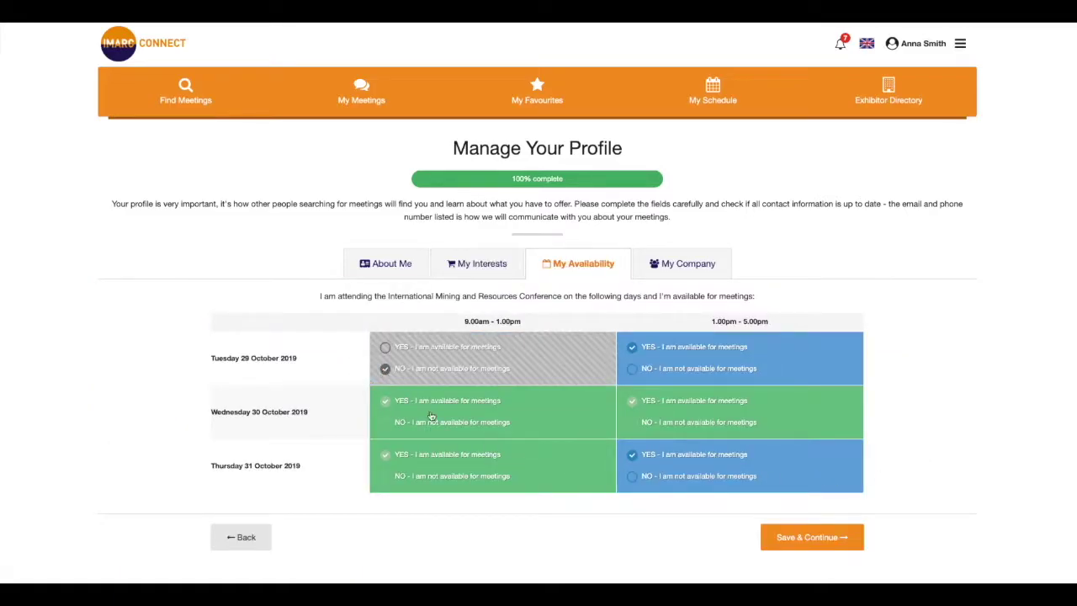
pyautogui.click(815, 536)
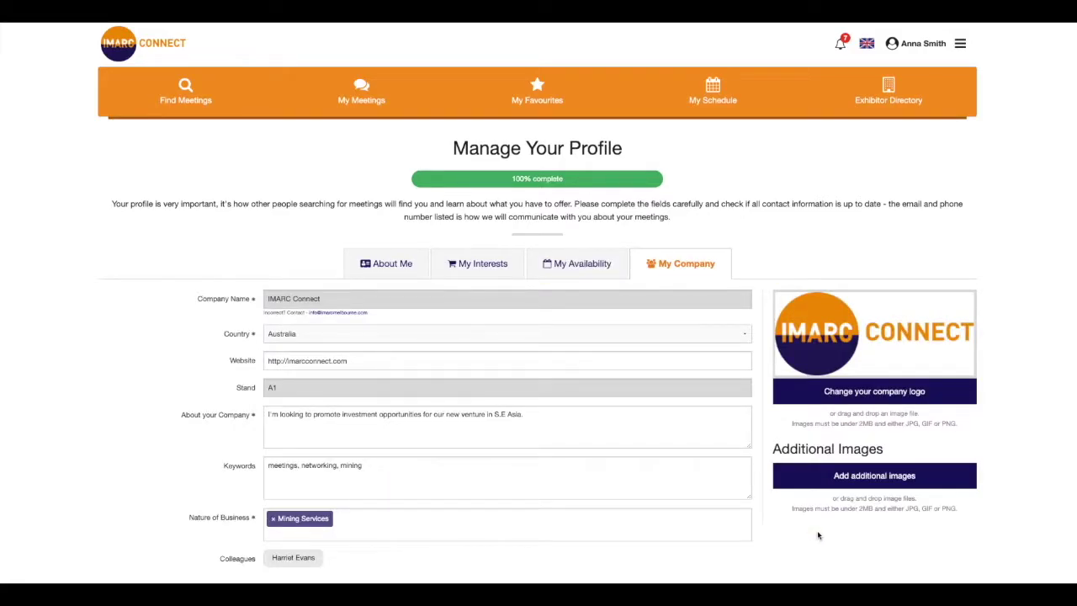
pyautogui.scroll(-2, 817, 536)
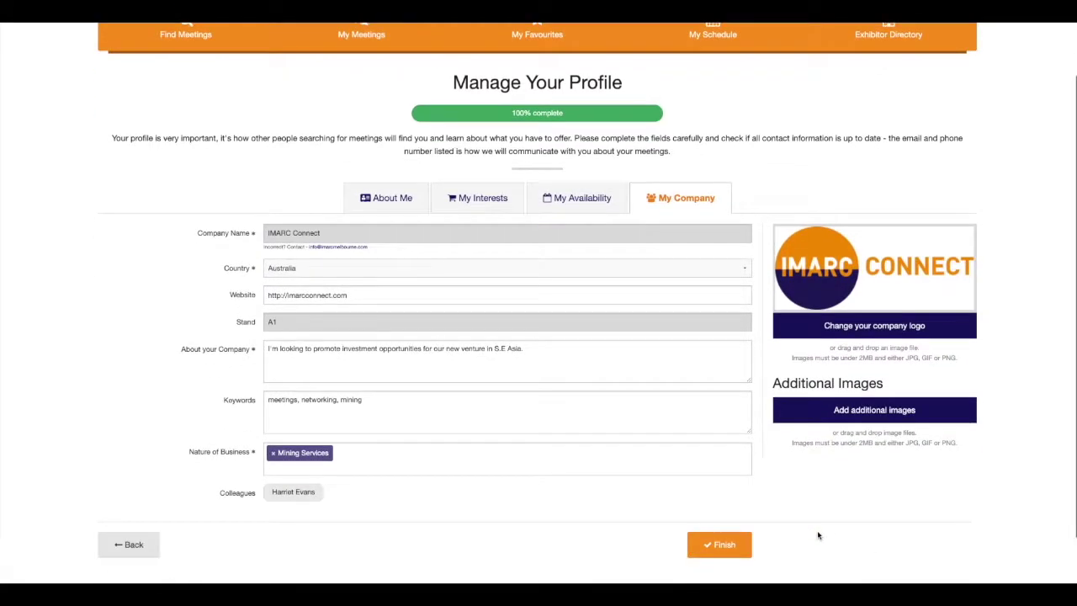
pyautogui.click(719, 545)
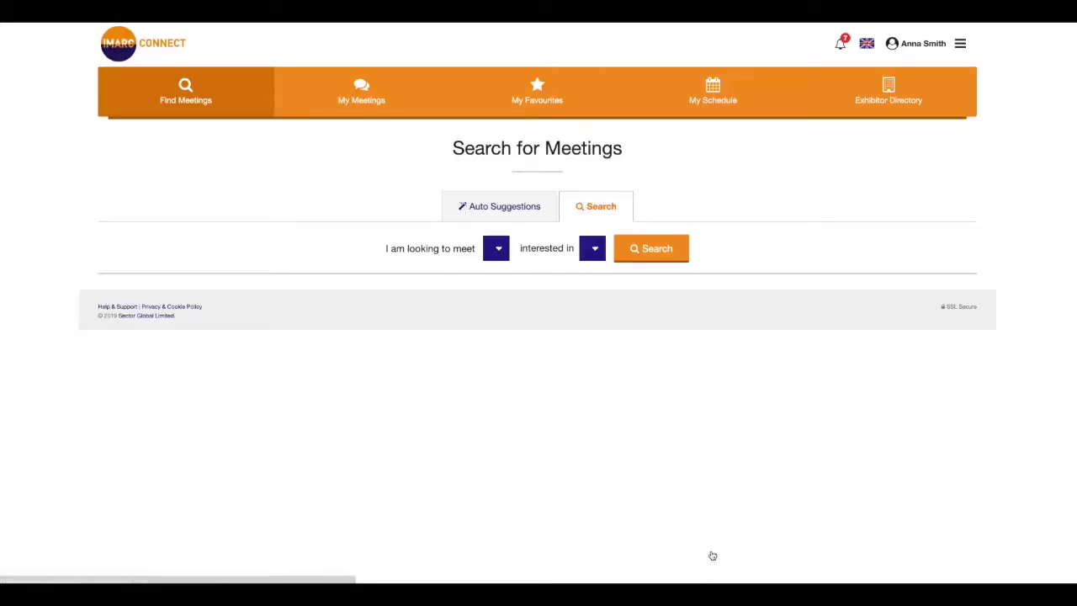
# Step: Set the business type in the meeting search to Investment
pyautogui.click(585, 248)
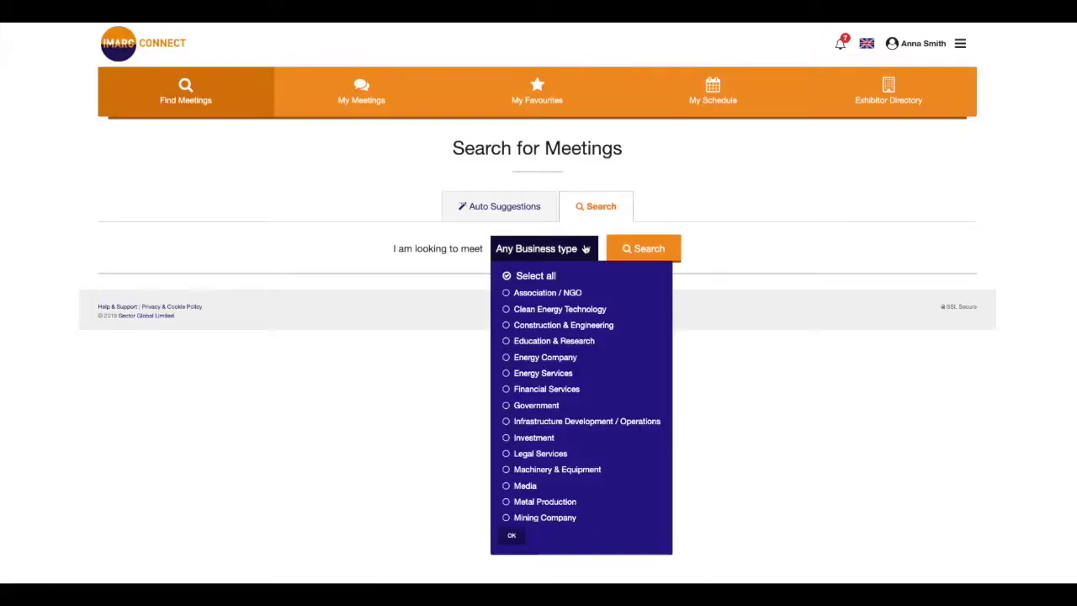
pyautogui.click(536, 437)
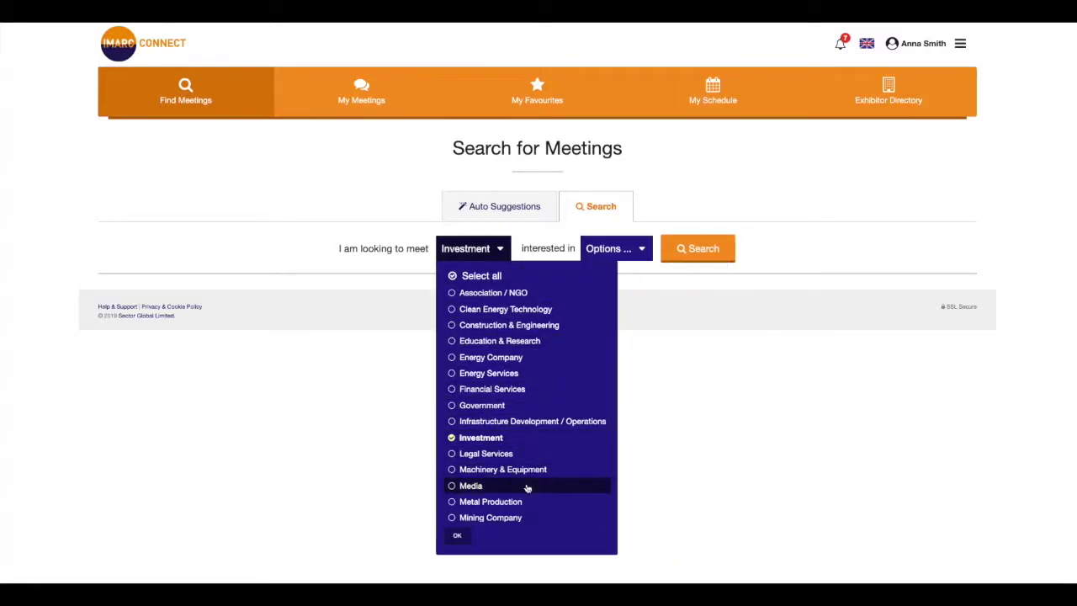
pyautogui.click(458, 537)
# Step: Choose two commodities as interests for the meeting search
pyautogui.click(614, 247)
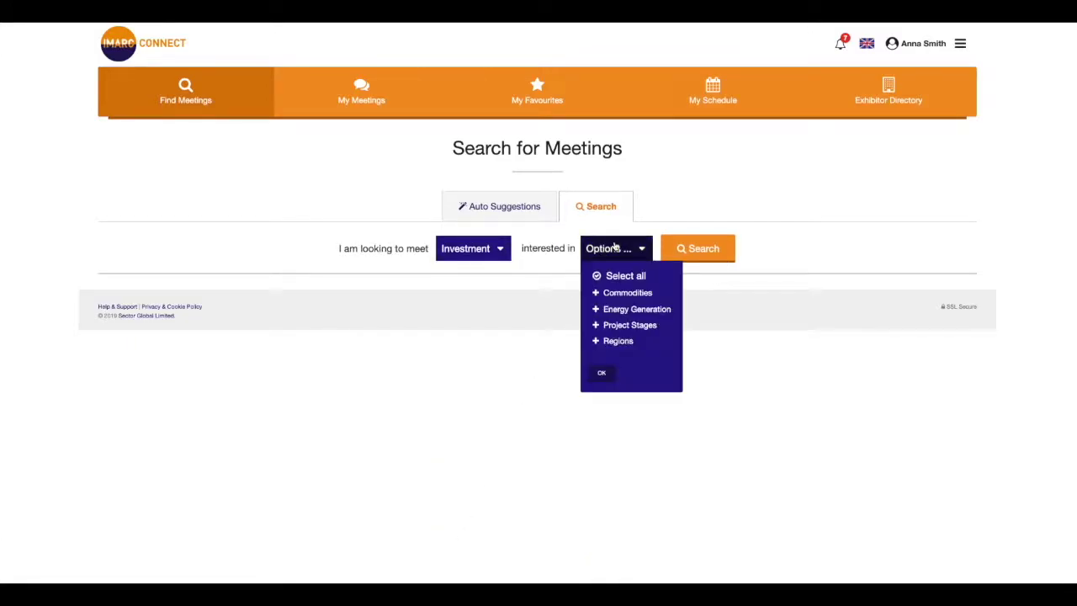
pyautogui.click(619, 292)
pyautogui.scroll(-3, 619, 319)
pyautogui.click(618, 332)
pyautogui.click(629, 349)
# Step: Add the regions Australasia and Asia to the search interests and run the meeting search
pyautogui.scroll(-5, 623, 362)
pyautogui.click(620, 504)
pyautogui.scroll(-4, 623, 496)
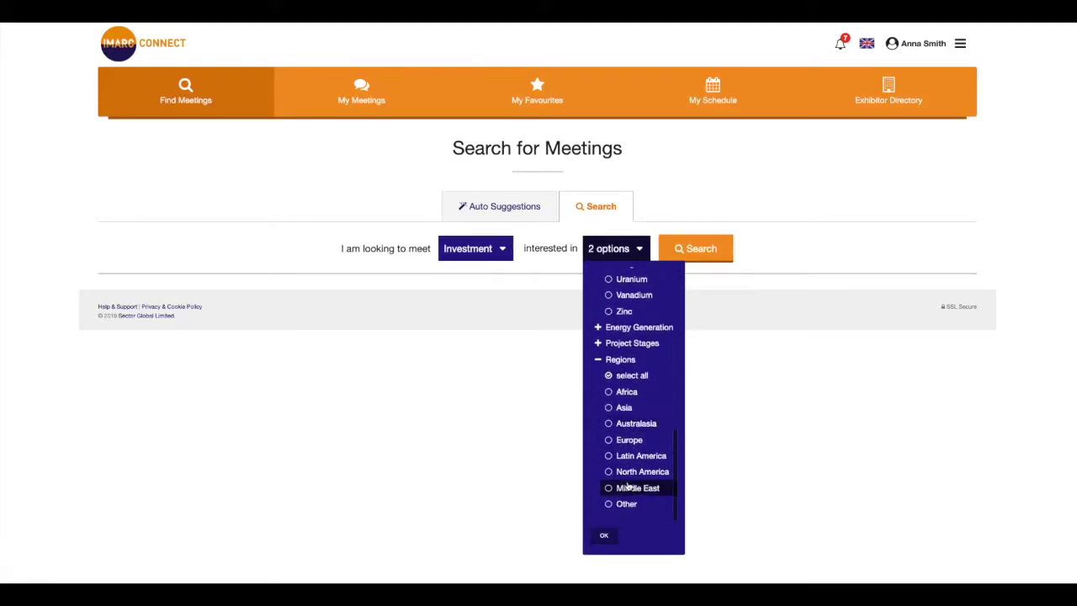
pyautogui.click(635, 423)
pyautogui.click(625, 407)
pyautogui.click(603, 535)
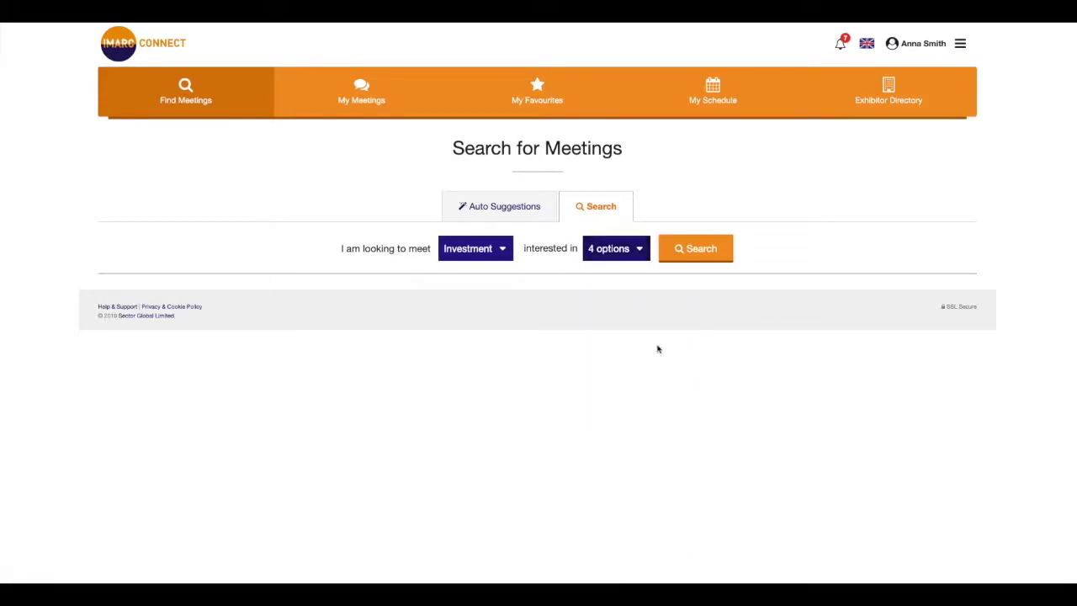
pyautogui.click(698, 245)
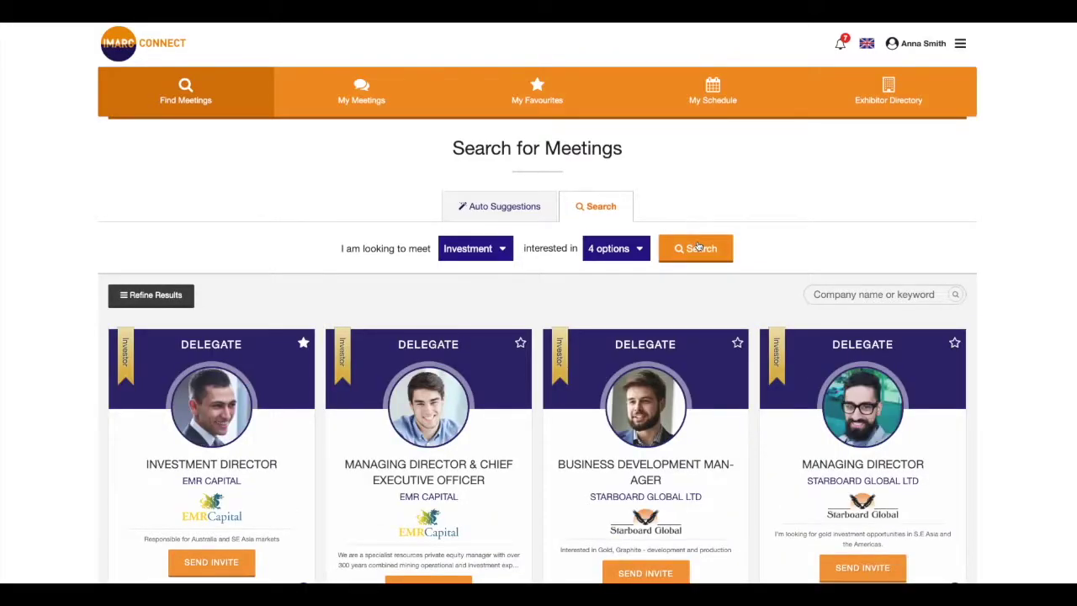
# Step: Look over the filters available for refining the delegate results and close them without applying any
pyautogui.scroll(-1, 698, 244)
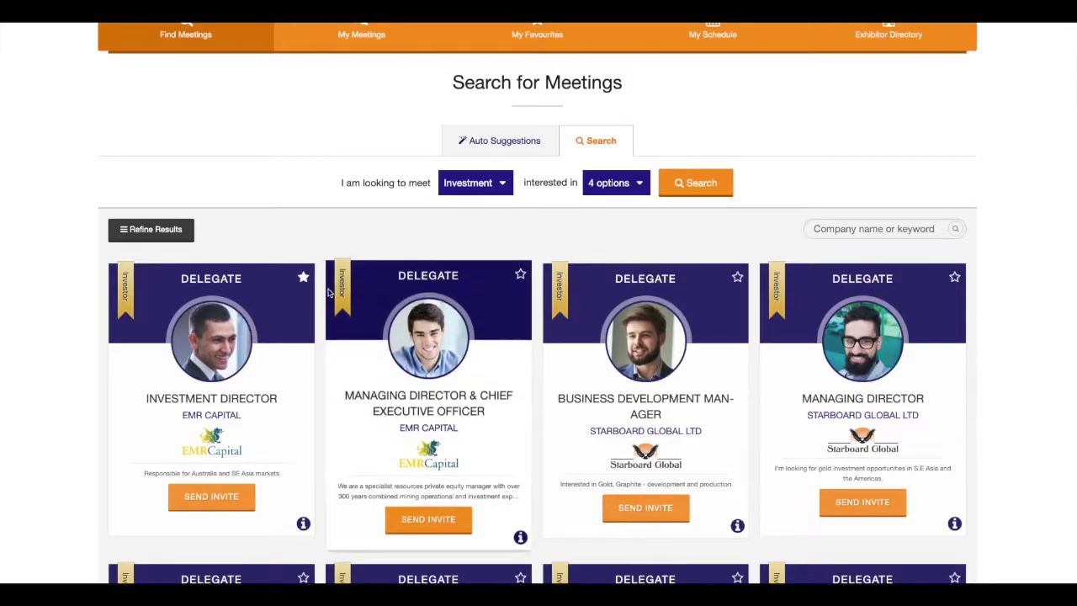
pyautogui.click(151, 229)
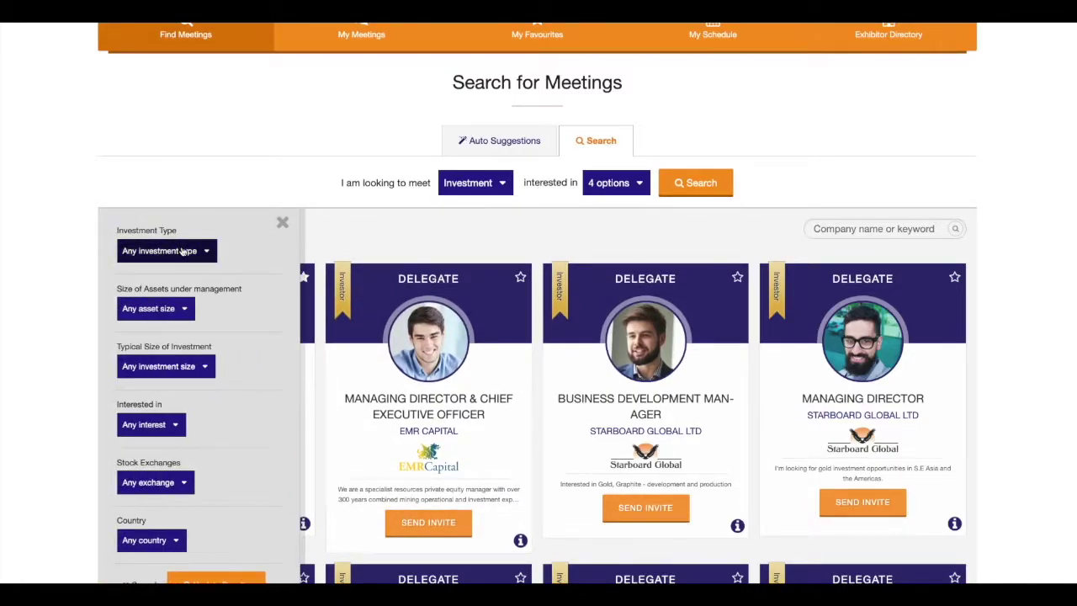
pyautogui.scroll(-1, 199, 266)
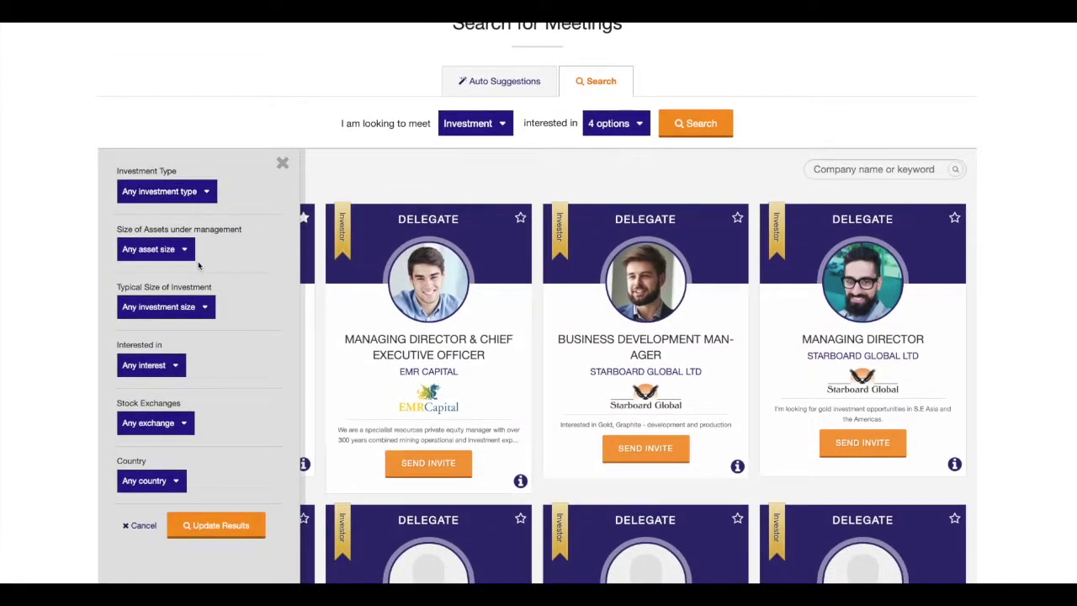
pyautogui.click(283, 163)
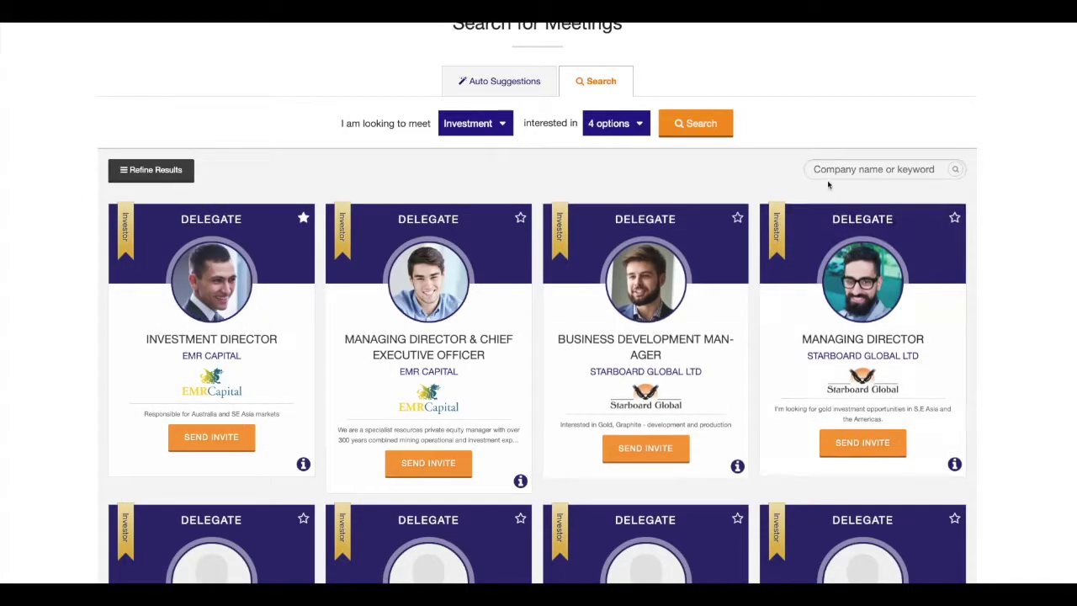
pyautogui.scroll(2, 833, 172)
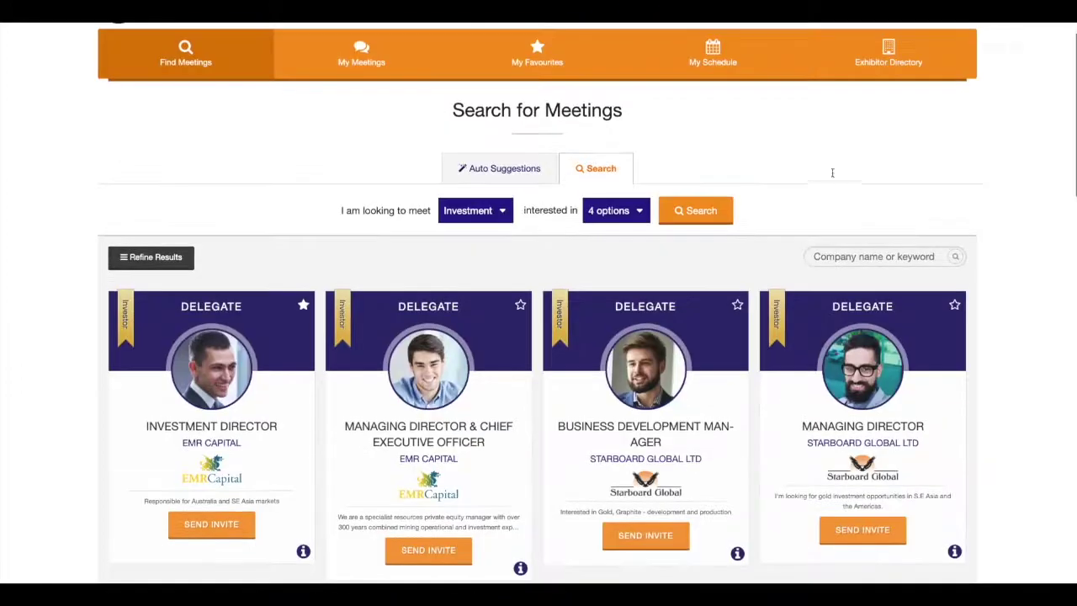
# Step: Review the details on the Starboard Global Business Development Manager's card and mark that delegate as a favourite
pyautogui.click(738, 557)
pyautogui.scroll(-3, 703, 359)
pyautogui.scroll(-1, 703, 358)
pyautogui.scroll(5, 702, 358)
pyautogui.click(733, 307)
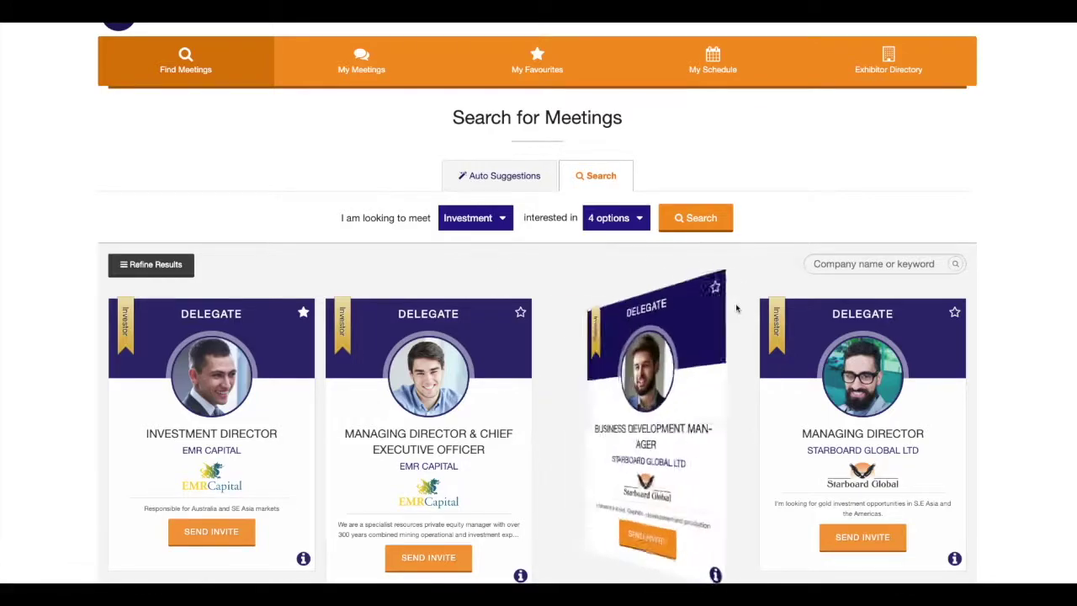
pyautogui.click(737, 310)
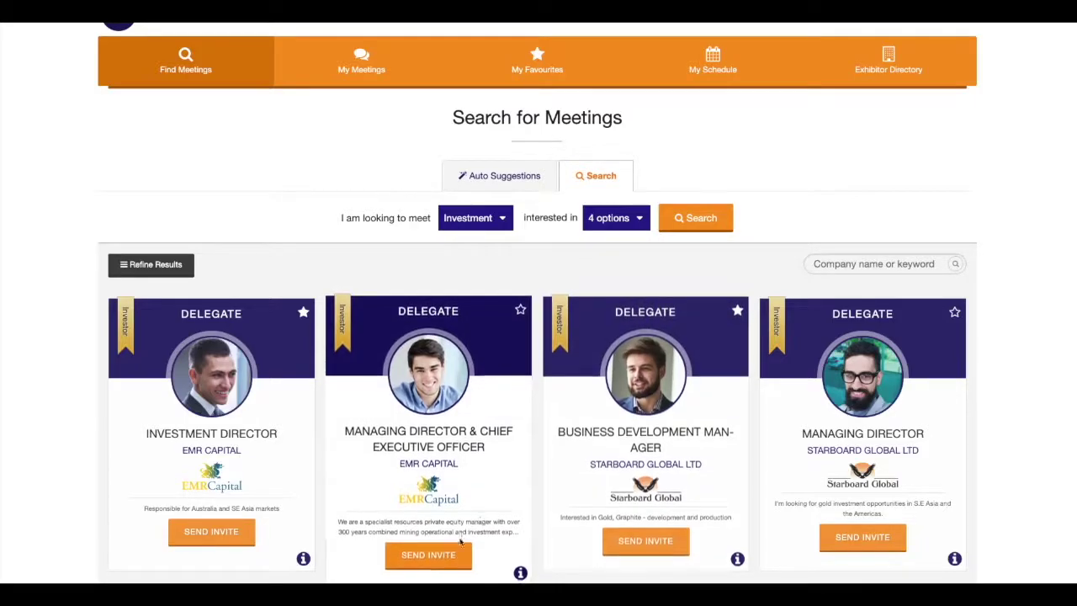
# Step: Send EMR Capital's Managing Director & Chief Executive Officer a meeting invite reading "I would like to meet to discuss investment opportunities in S am"
pyautogui.click(433, 557)
pyautogui.click(343, 215)
pyautogui.write('I would like to meet to discuss investment opportunities in S am')
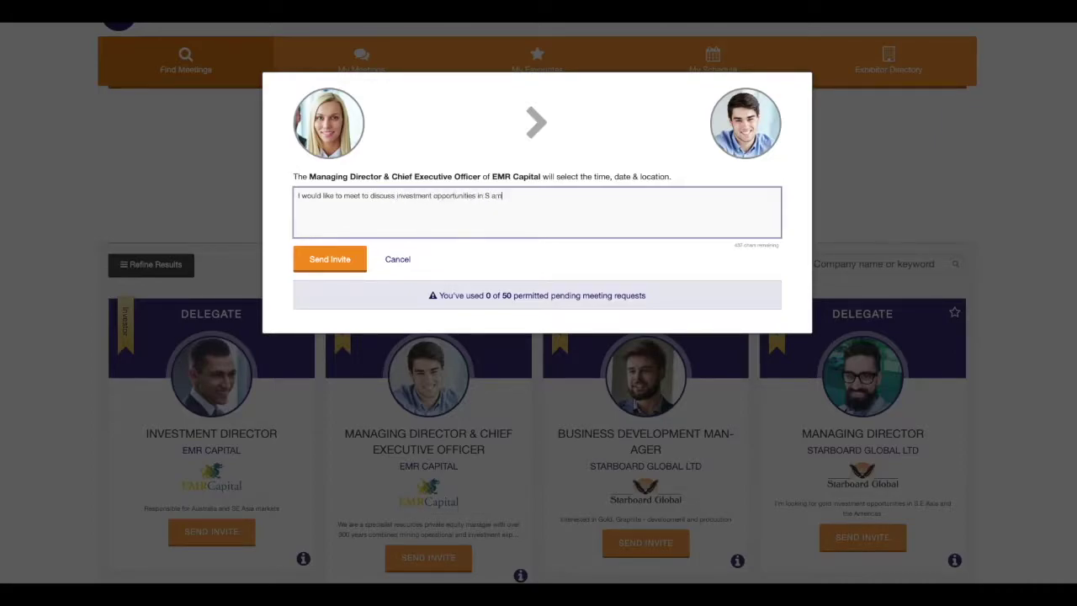
pyautogui.click(319, 258)
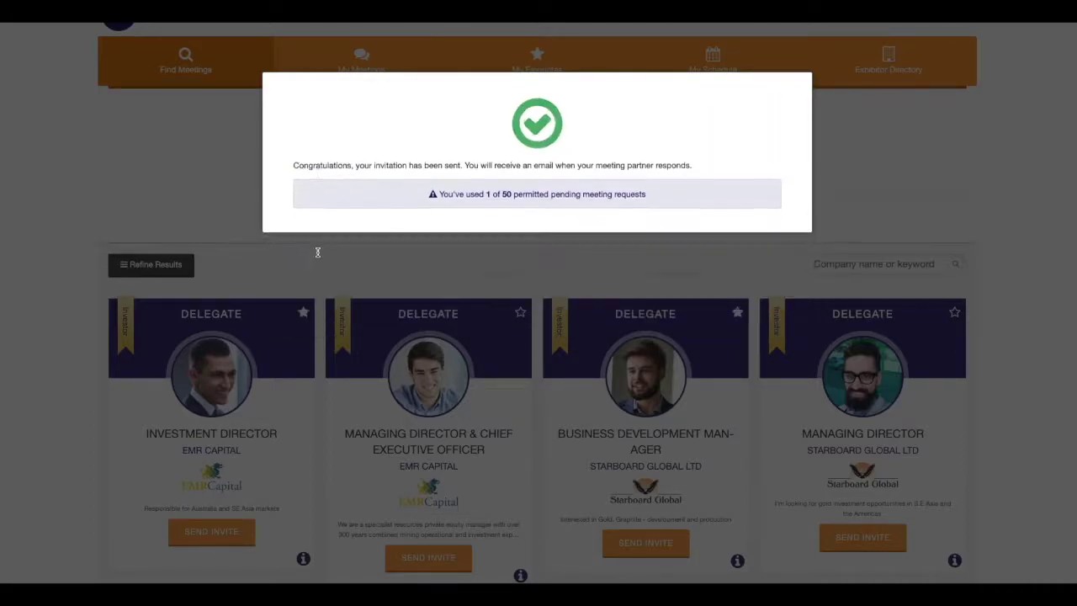
# Step: Accept the meeting invite from the Victoria State Government Fund Partner, set for their Stand D7 on Tuesday 29 October at 14:00
pyautogui.click(360, 24)
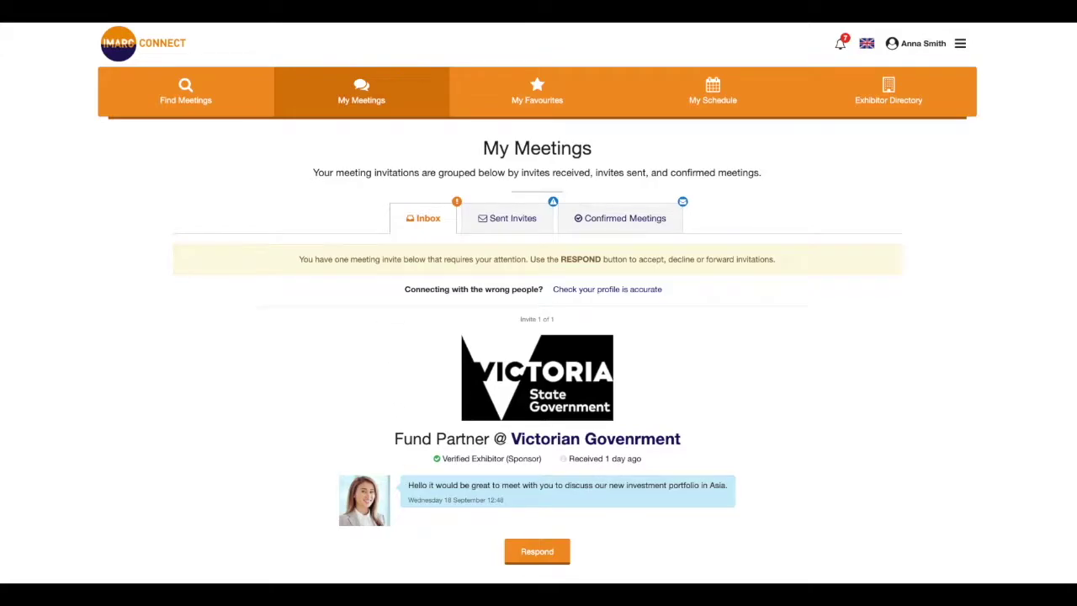
pyautogui.click(525, 560)
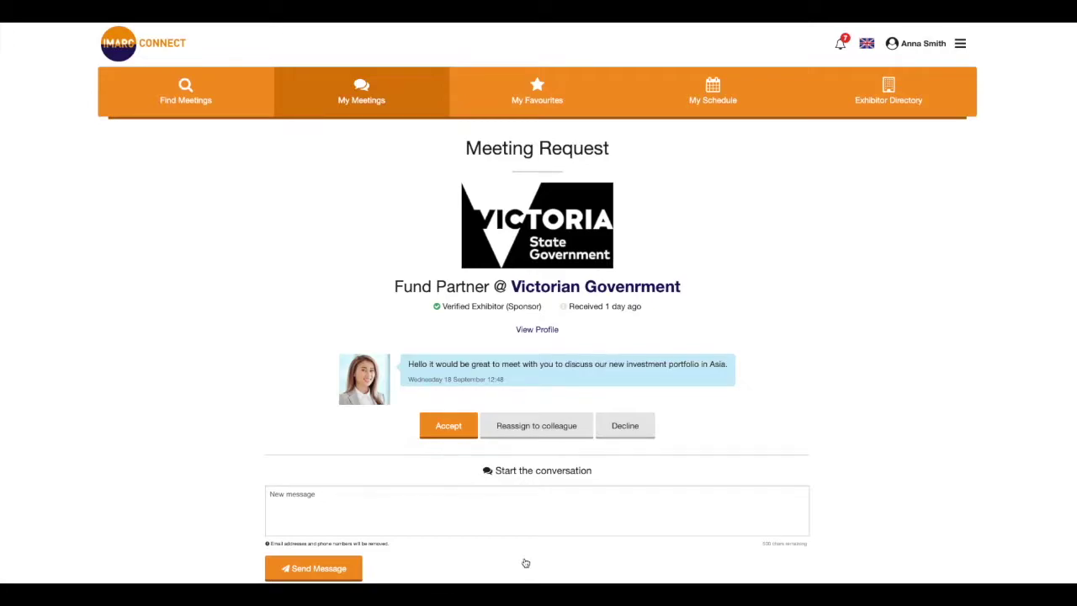
pyautogui.click(447, 426)
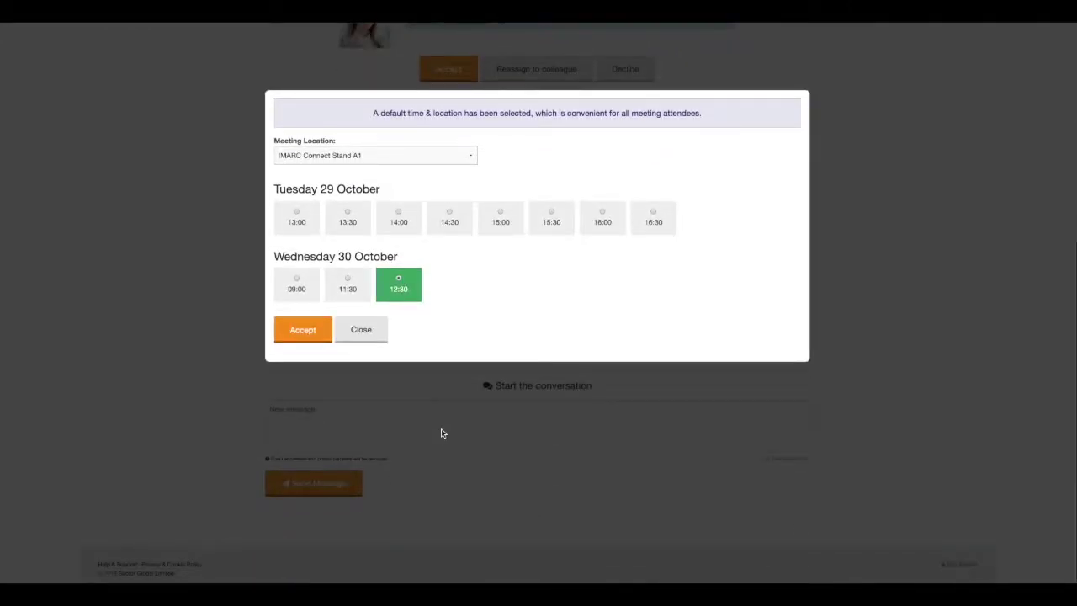
pyautogui.click(413, 158)
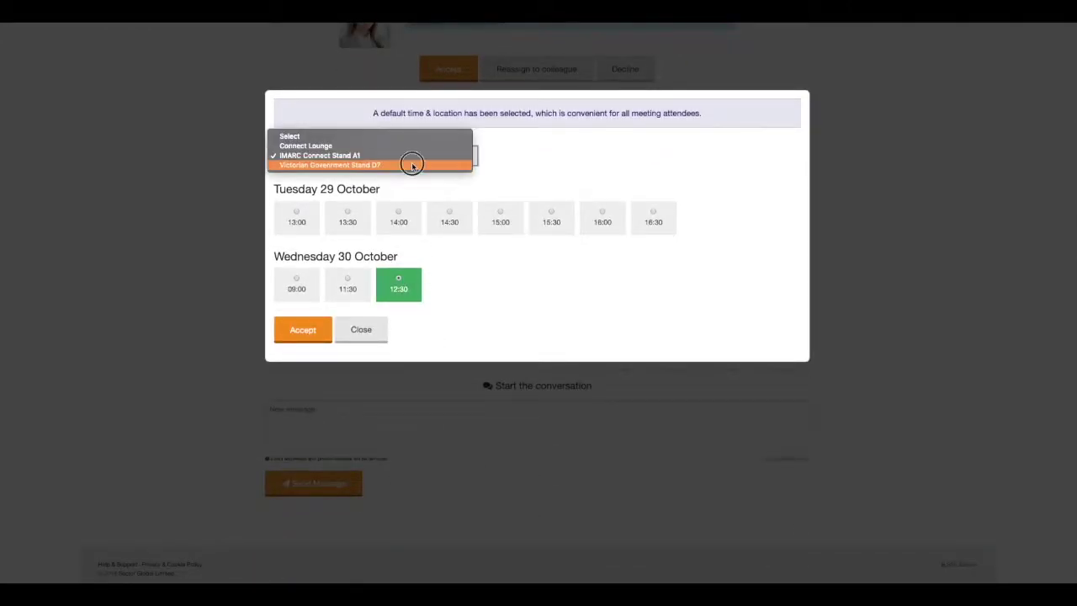
pyautogui.click(411, 164)
pyautogui.click(398, 217)
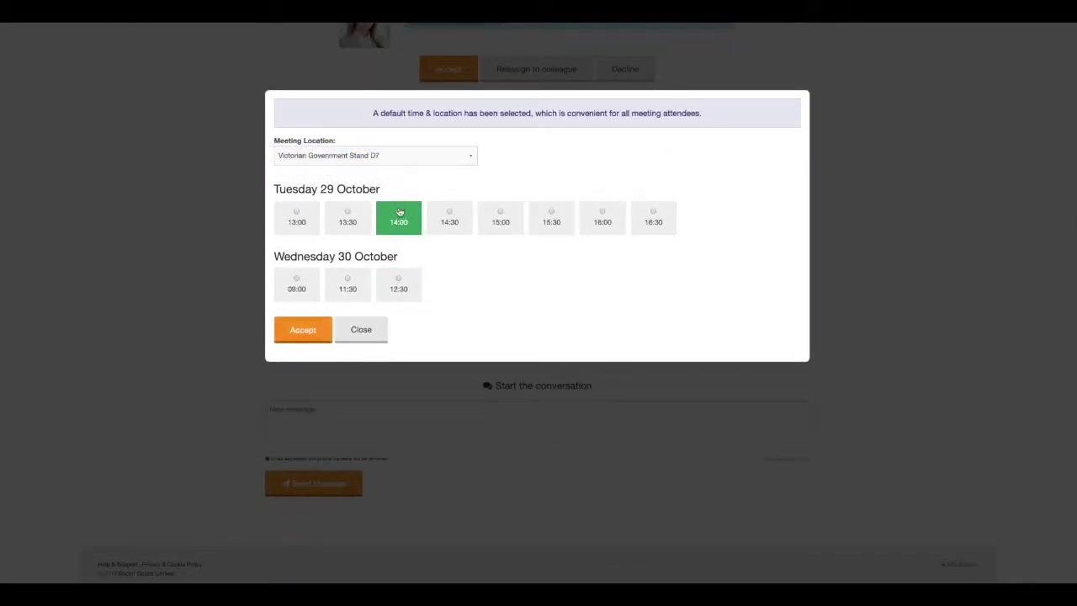
pyautogui.click(322, 331)
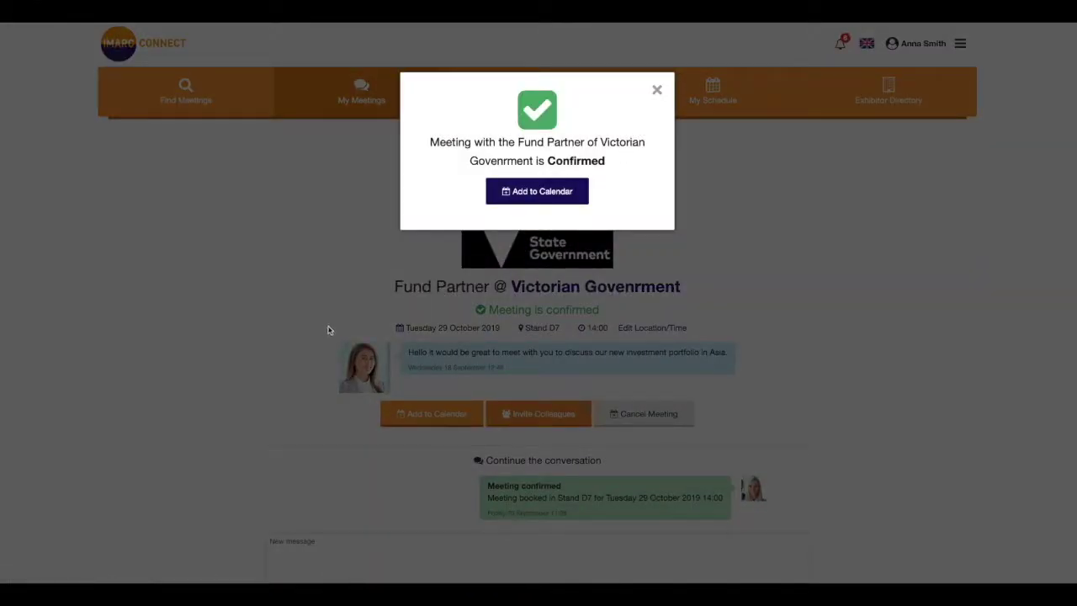
pyautogui.click(657, 91)
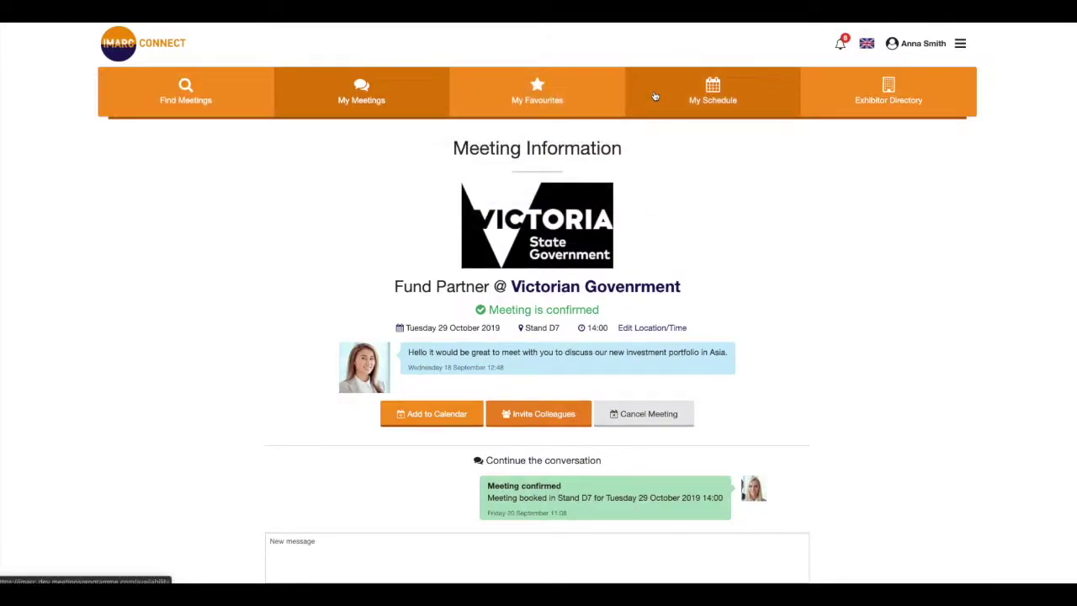
# Step: Look over the time slots for all three days of the event schedule and open the exhibitor directory
pyautogui.click(655, 97)
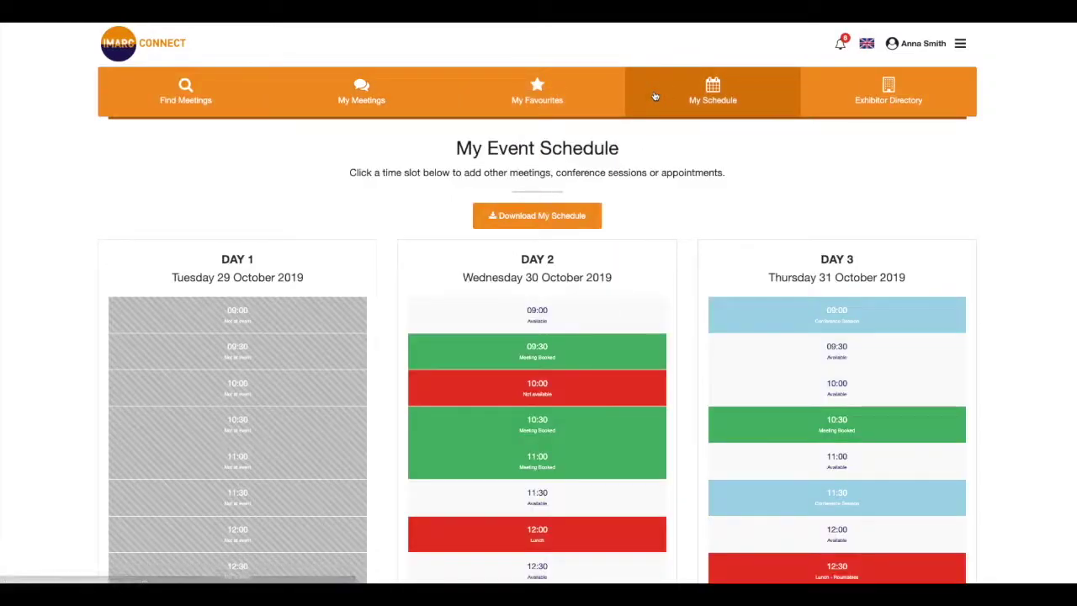
pyautogui.scroll(-3, 655, 96)
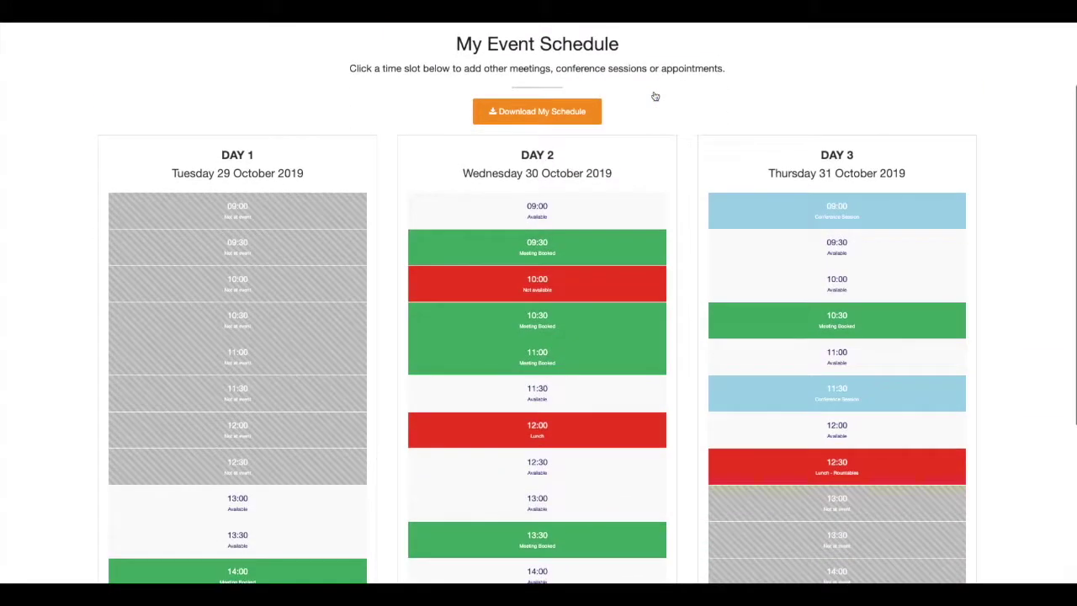
pyautogui.scroll(-2, 655, 97)
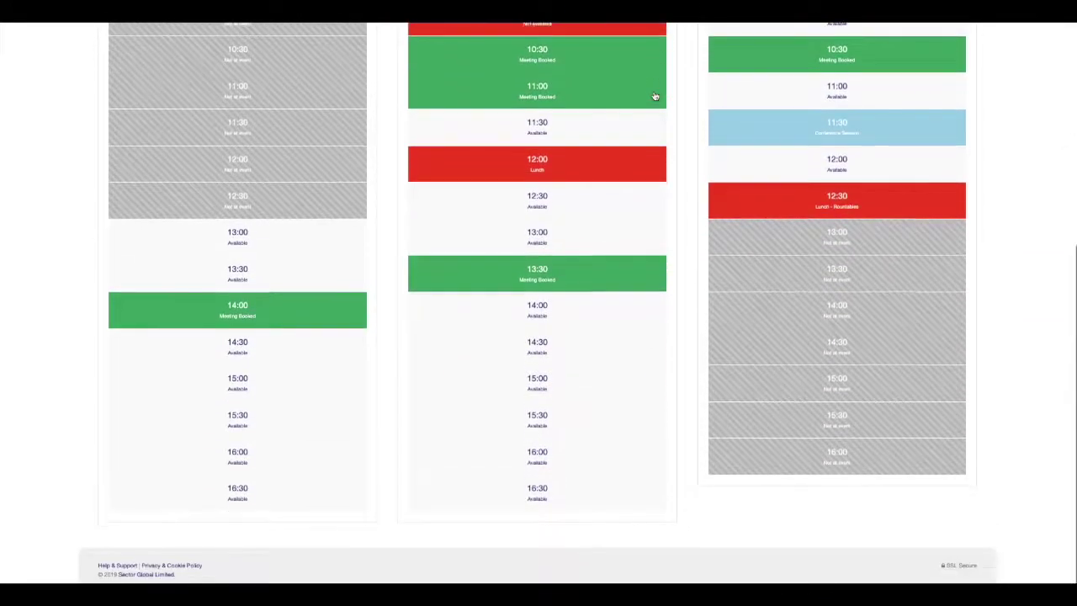
pyautogui.scroll(1, 655, 97)
pyautogui.scroll(4, 655, 97)
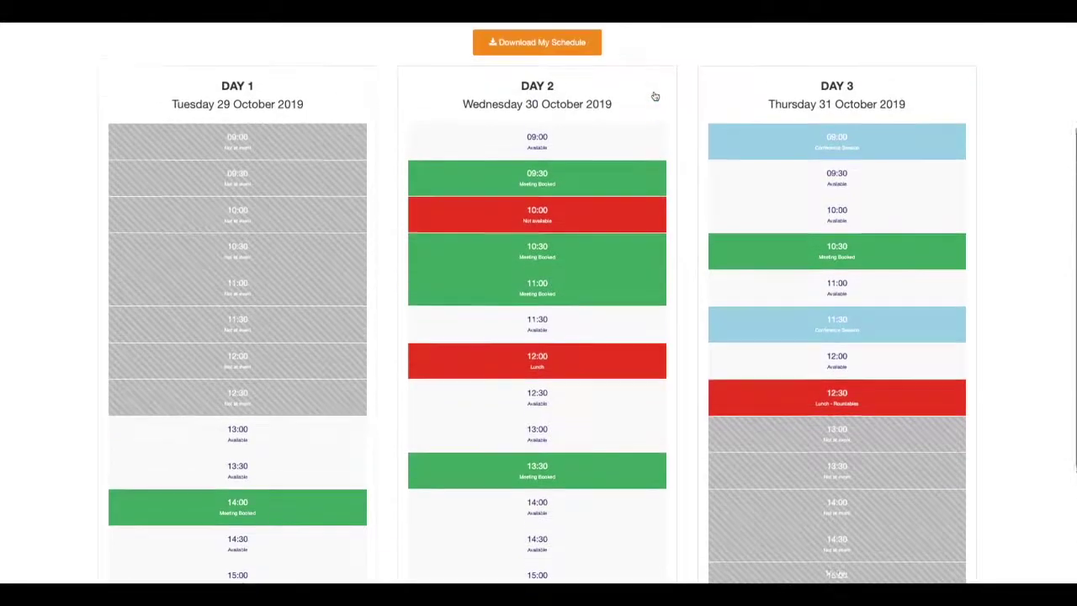
pyautogui.scroll(1, 655, 97)
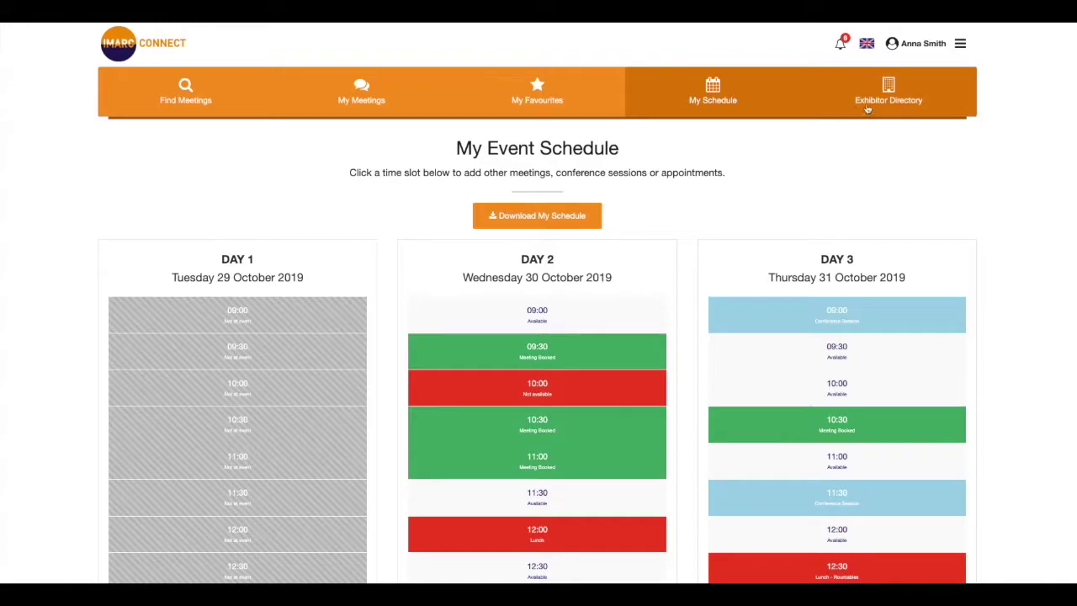
pyautogui.click(868, 109)
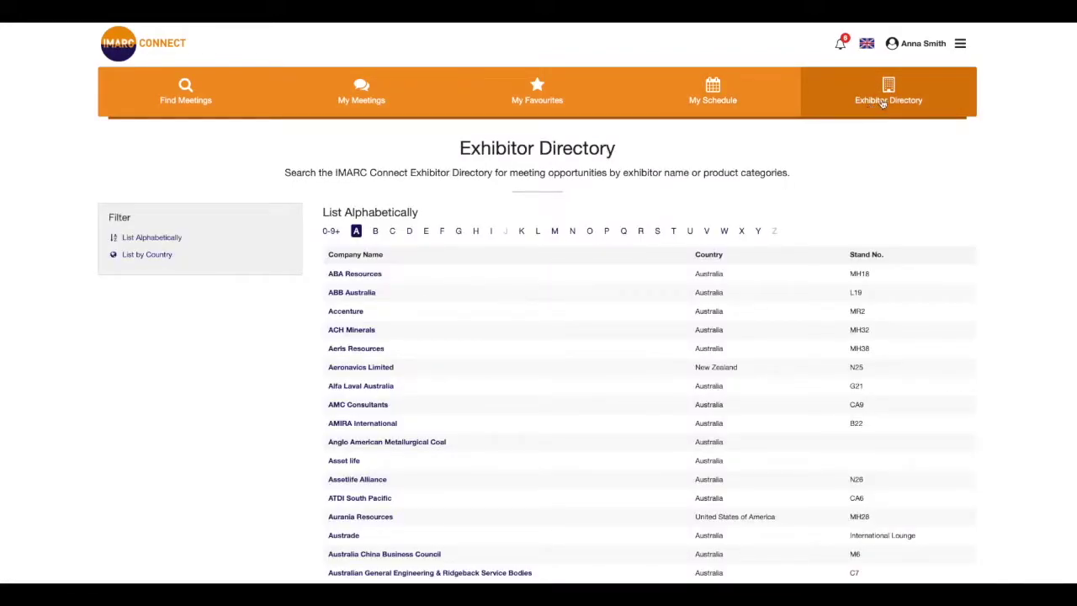
# Step: Open the Help and Support Centre and read through its guidance on profiles, contacts and managing meetings
pyautogui.click(962, 47)
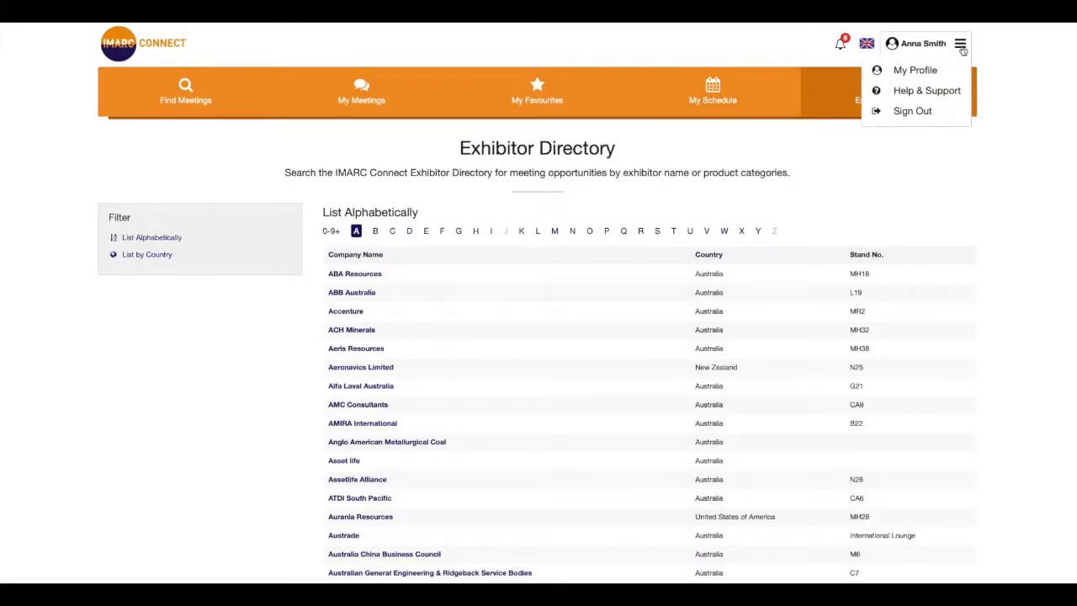
pyautogui.click(913, 90)
pyautogui.scroll(-6, 910, 91)
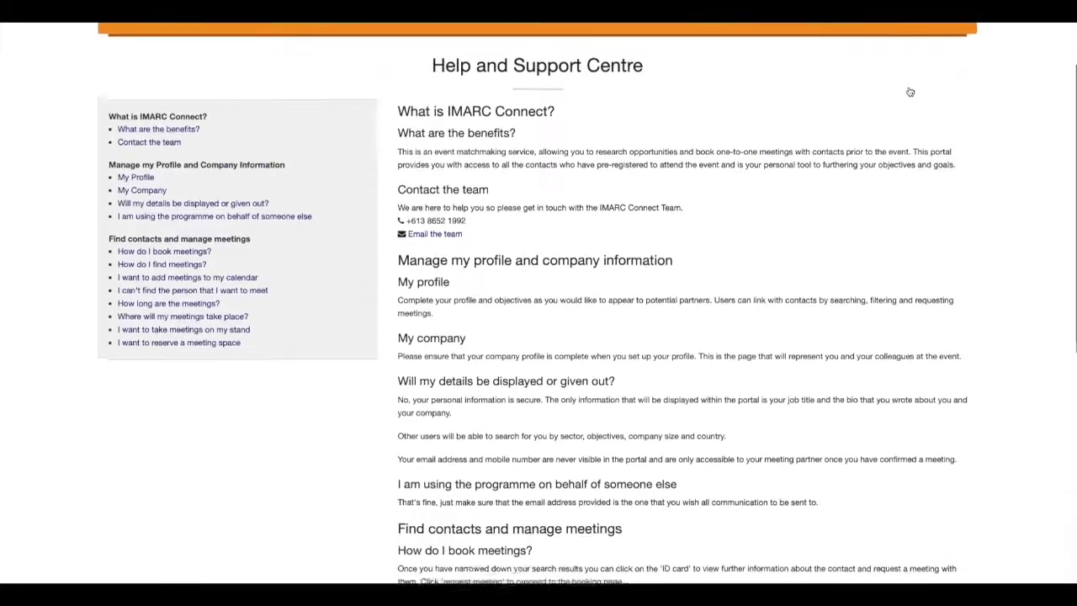
pyautogui.scroll(-1, 910, 91)
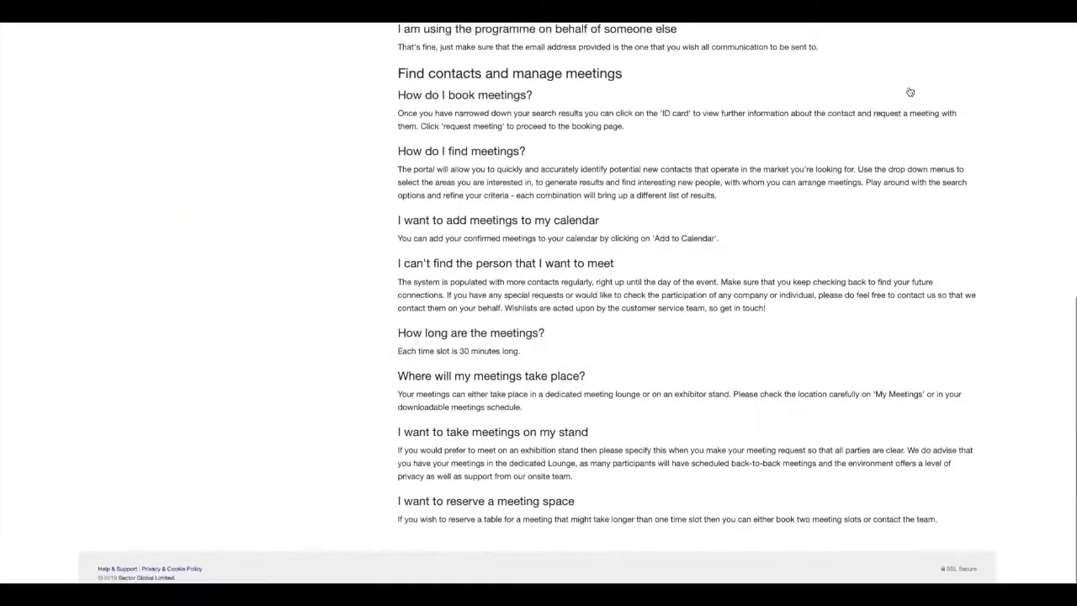
pyautogui.scroll(5, 910, 91)
pyautogui.scroll(2, 910, 91)
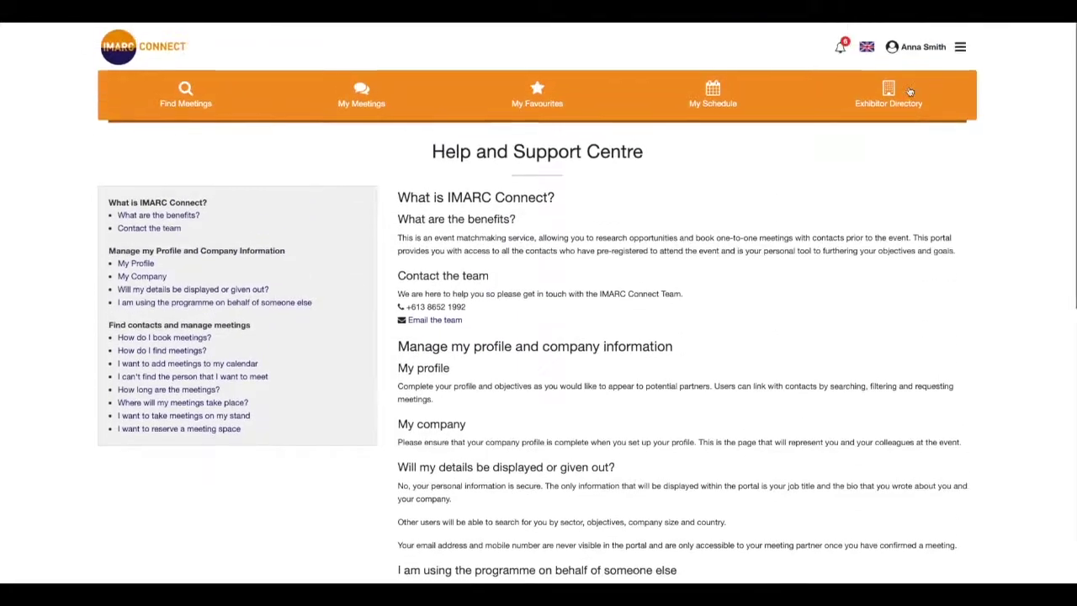